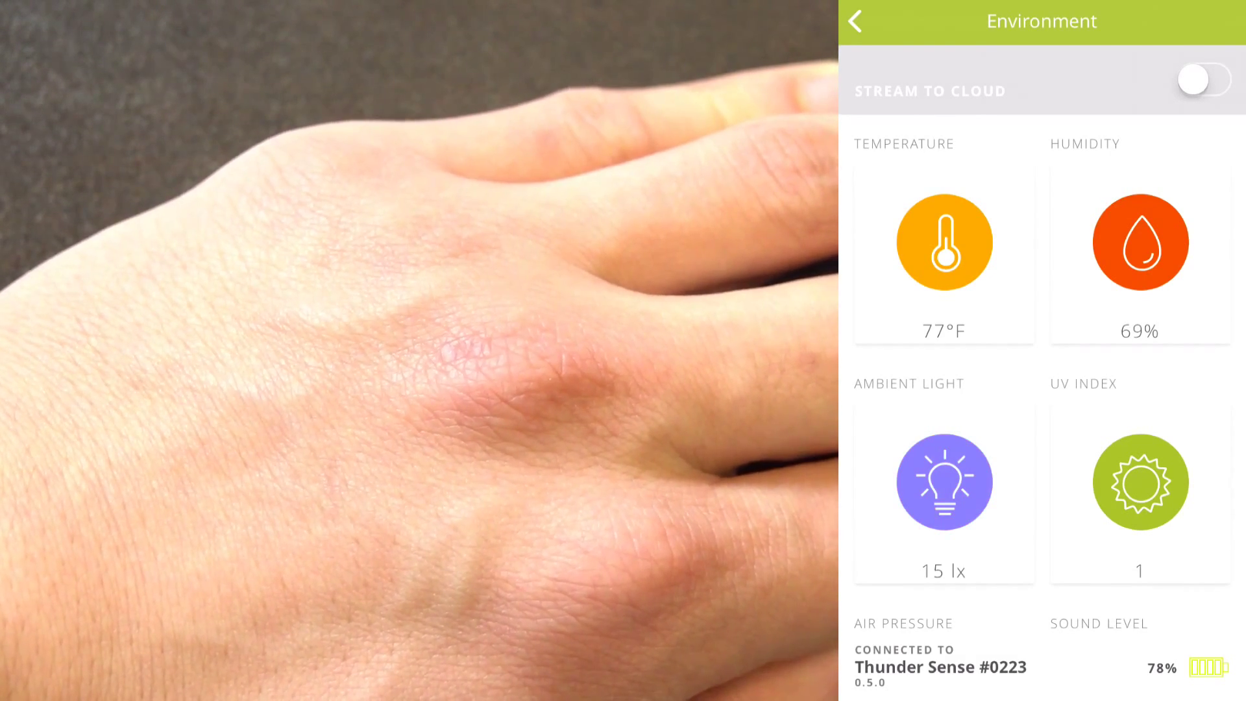
scroll(1041, 390, "down", 5)
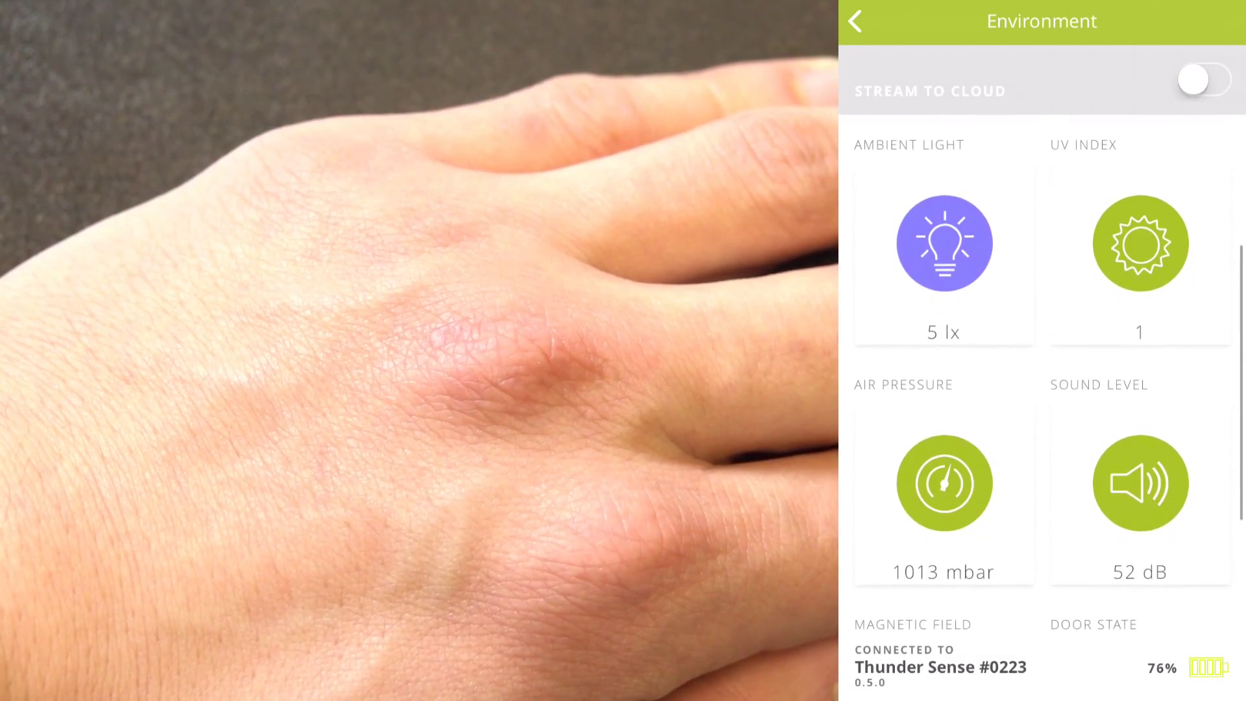
scroll(1041, 390, "up", 1)
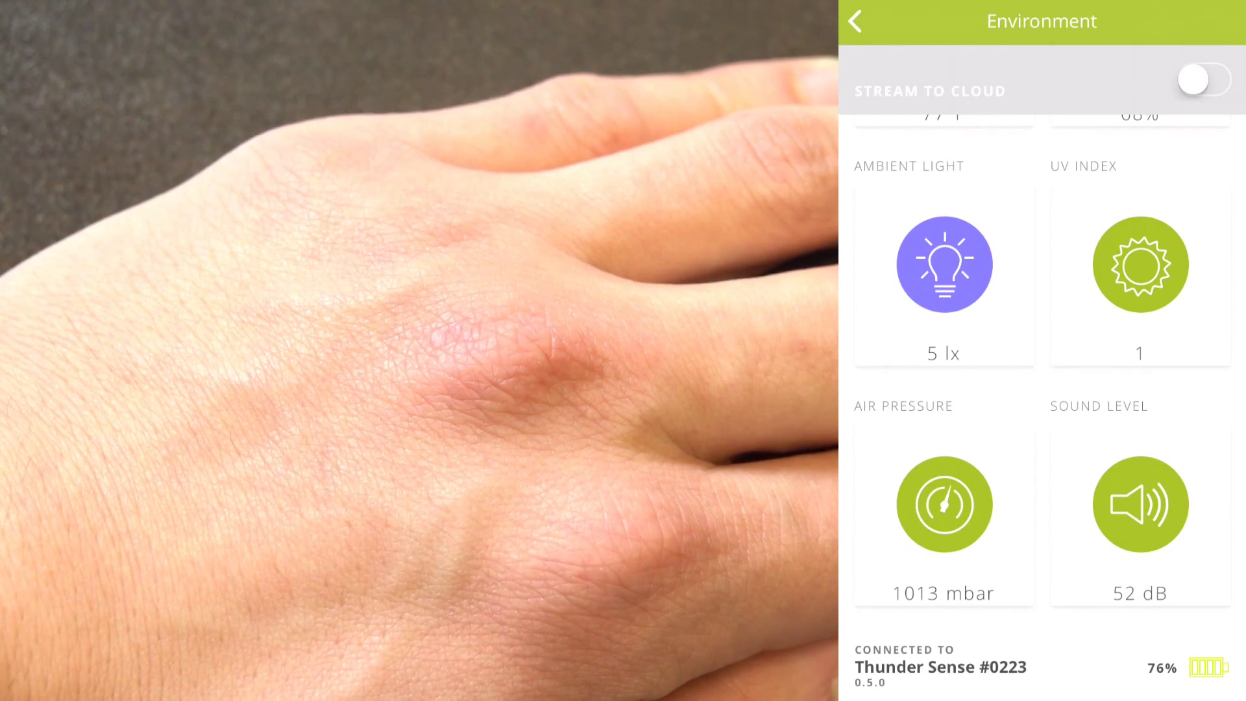